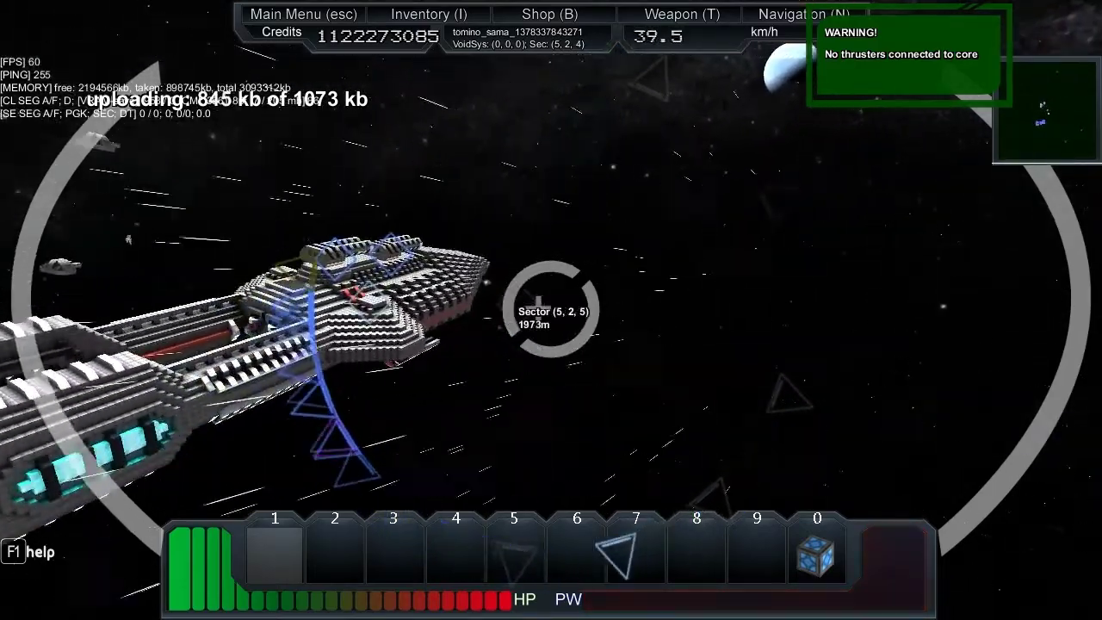
# Step: Briefly show the server player list, then hide it again
pyautogui.press('Tab')
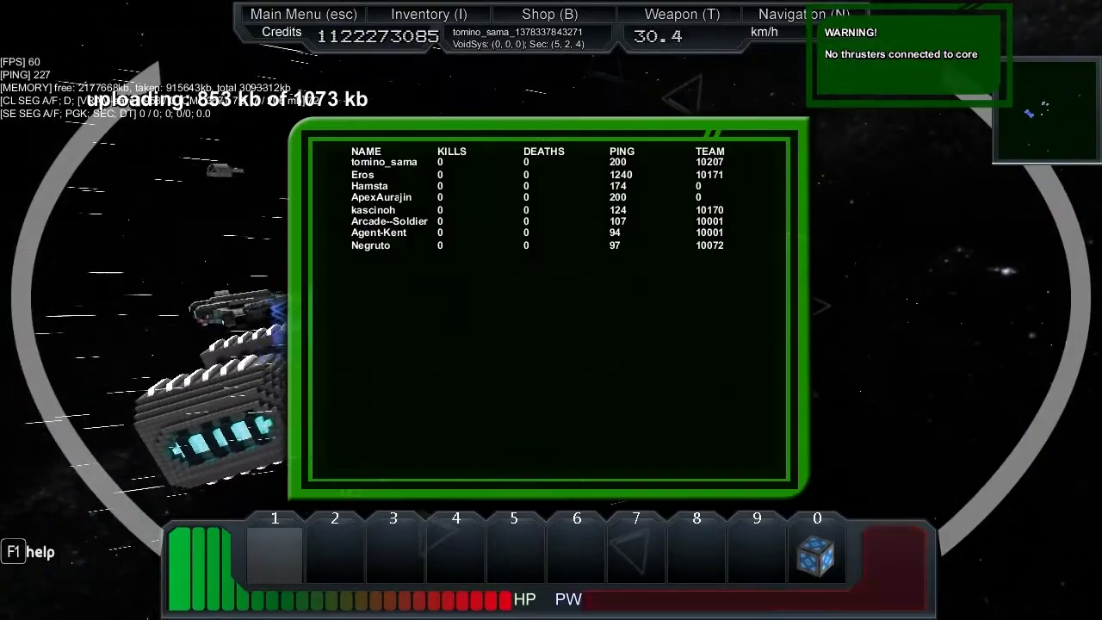
pyautogui.press('Tab')
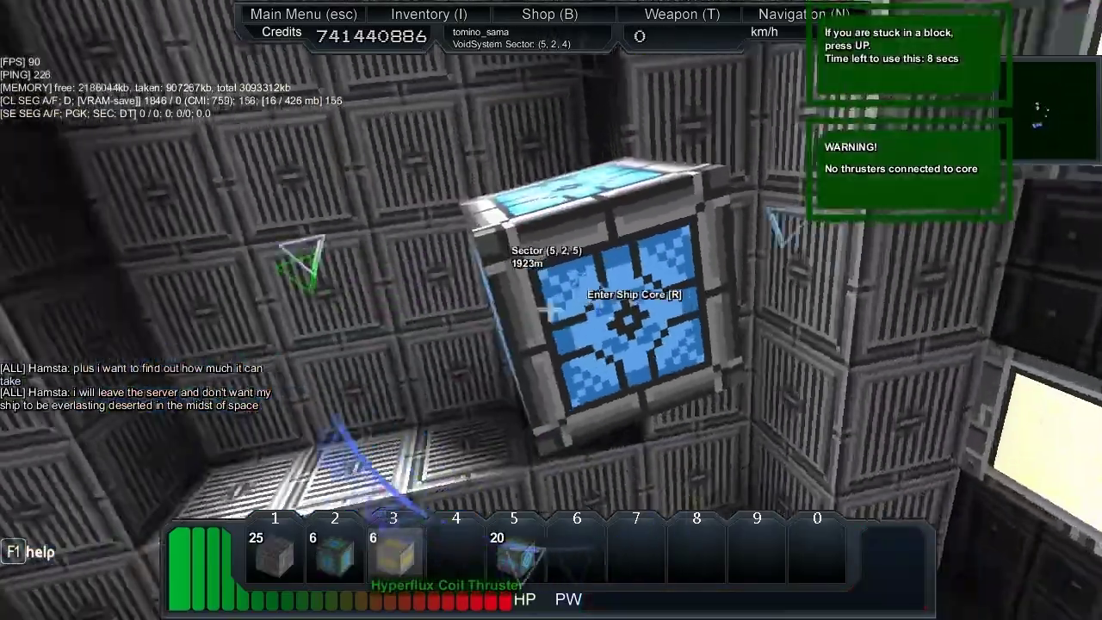
# Step: Clear the two door blocks and walk through the PlexDoor into the ship
pyautogui.rightClick(551, 310)
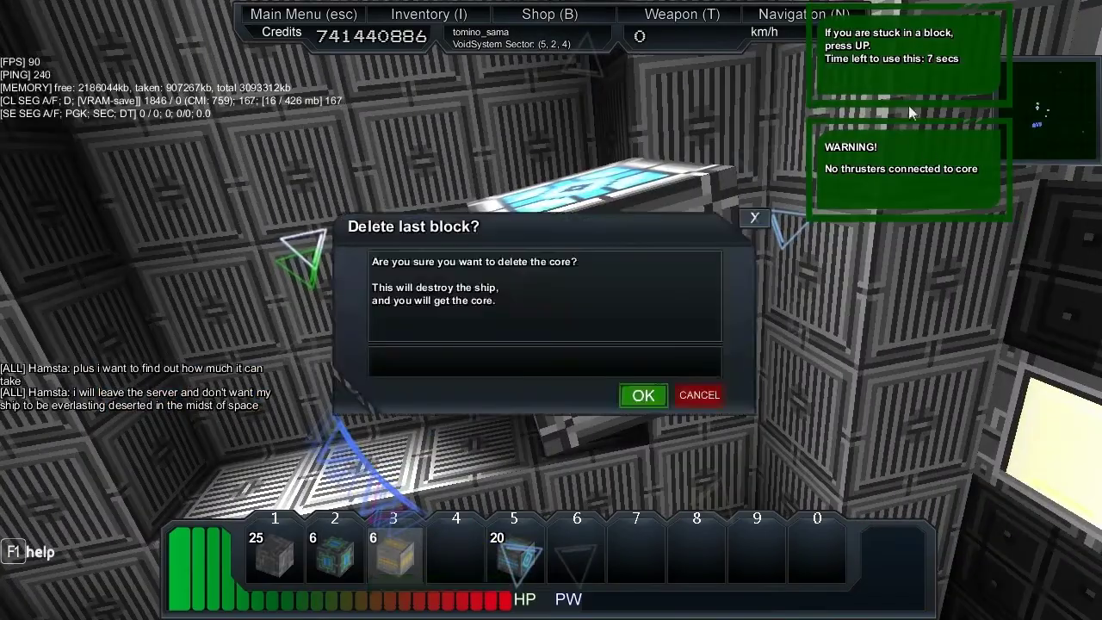
pyautogui.rightClick(551, 310)
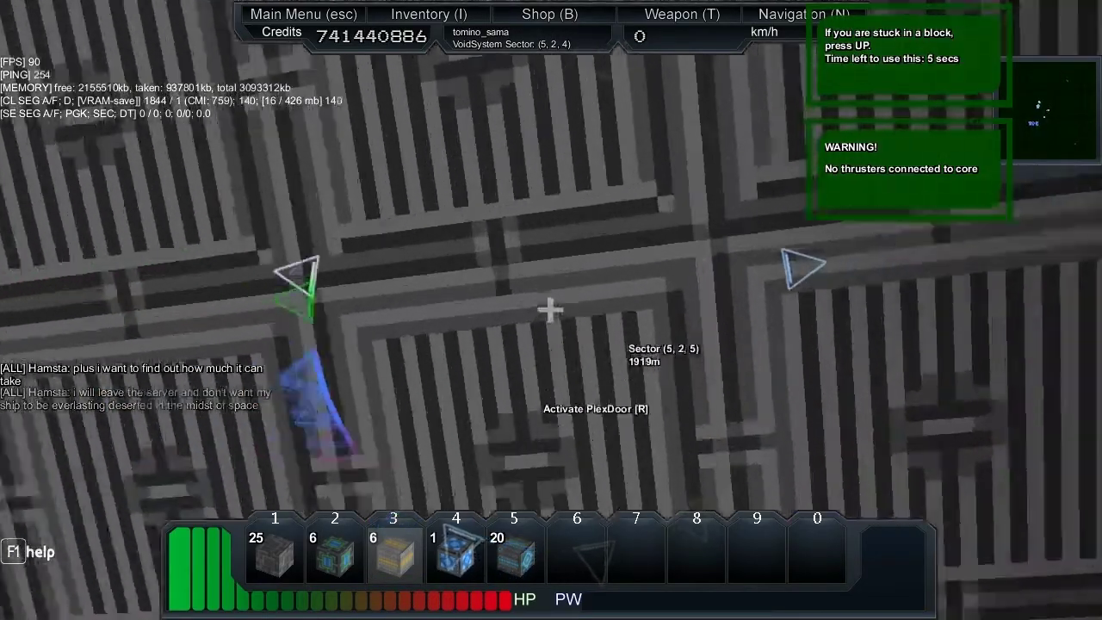
pyautogui.press('r')
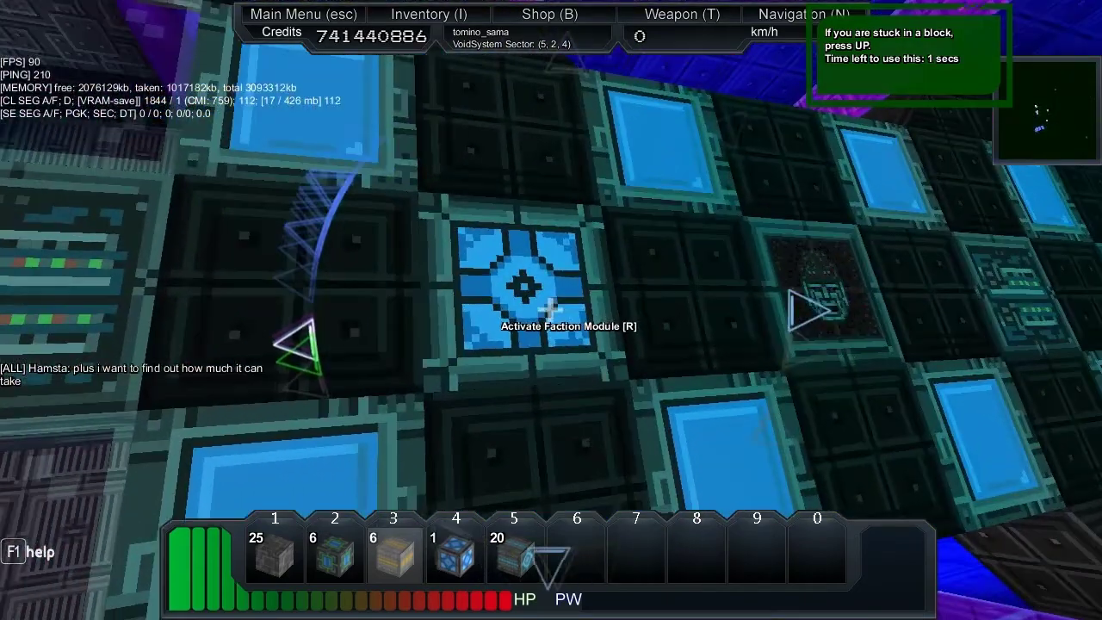
# Step: Switch the faction module to MushroomFleet and take control from the ship core
pyautogui.press('r')
pyautogui.click(644, 396)
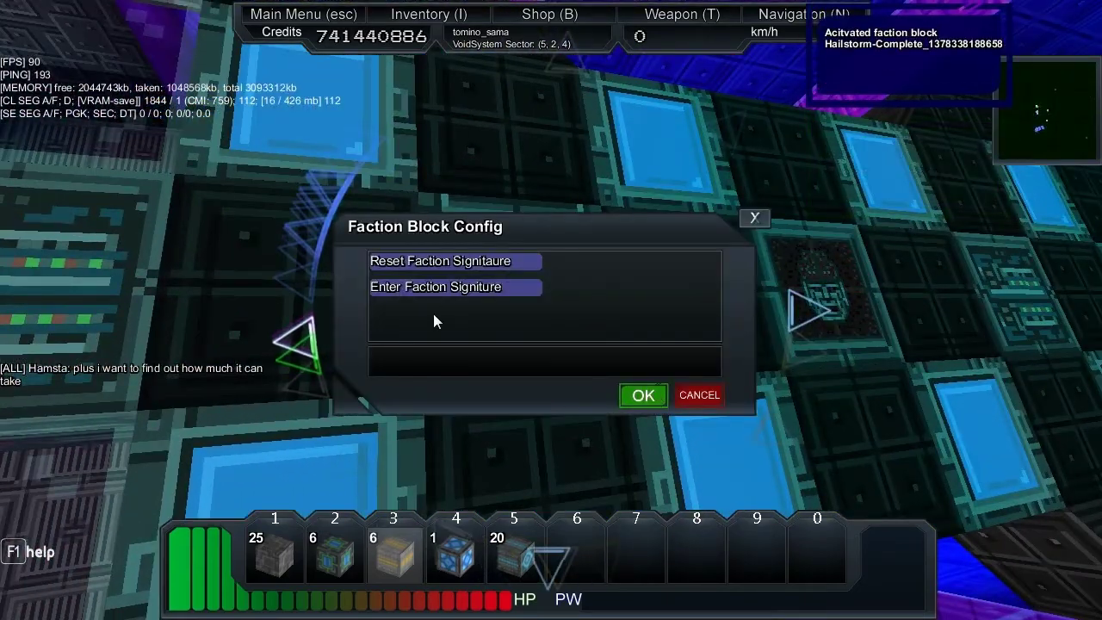
pyautogui.click(455, 286)
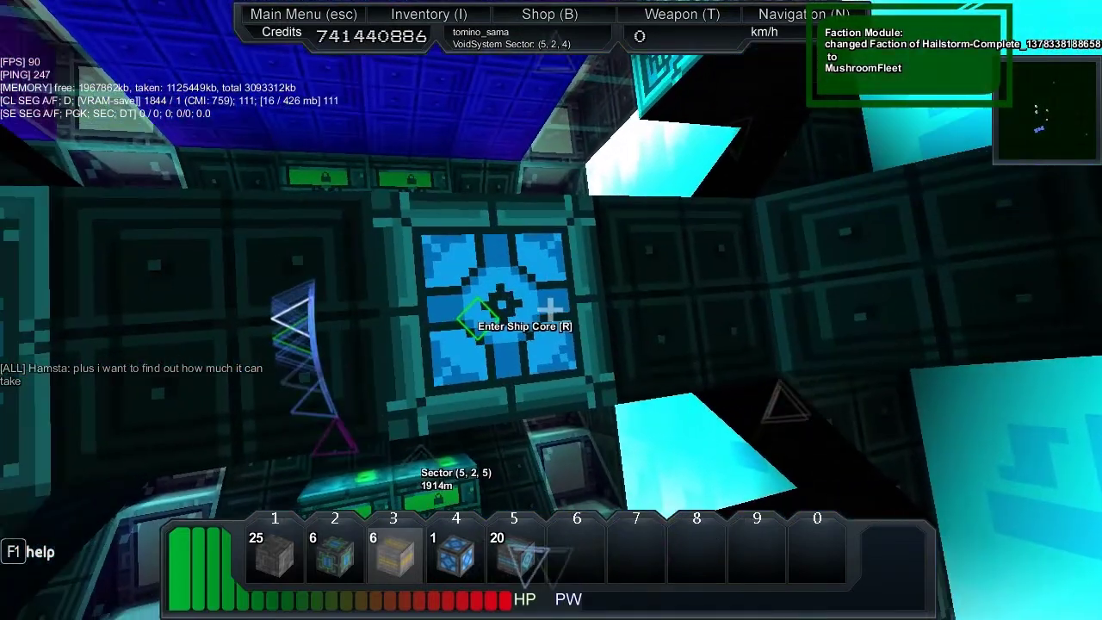
pyautogui.press('r')
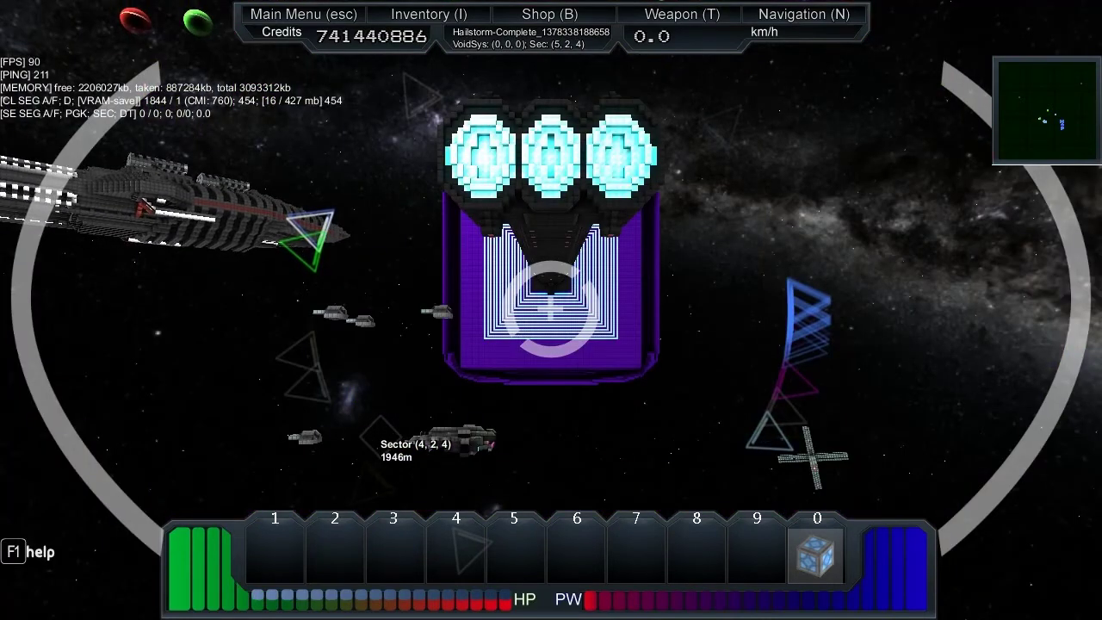
# Step: Accelerate toward the Trading guild Man-Of-War turret in sector 3, 2, 3
pyautogui.press('w')
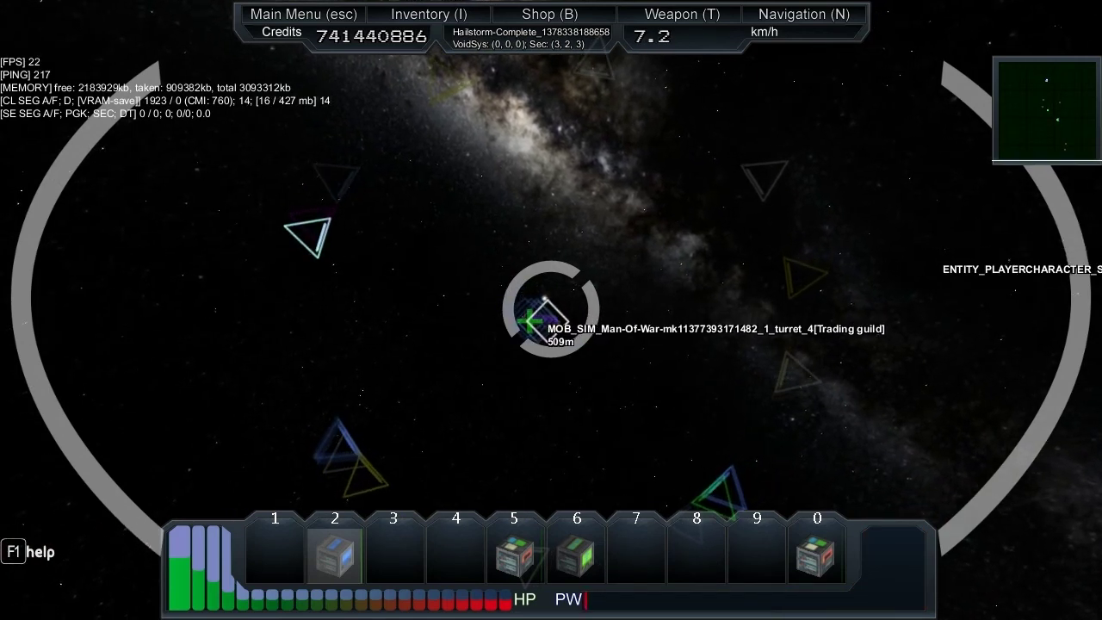
# Step: Fire on the Trading guild turret, respawn after dying, and retake control of the ship
pyautogui.click(552, 310)
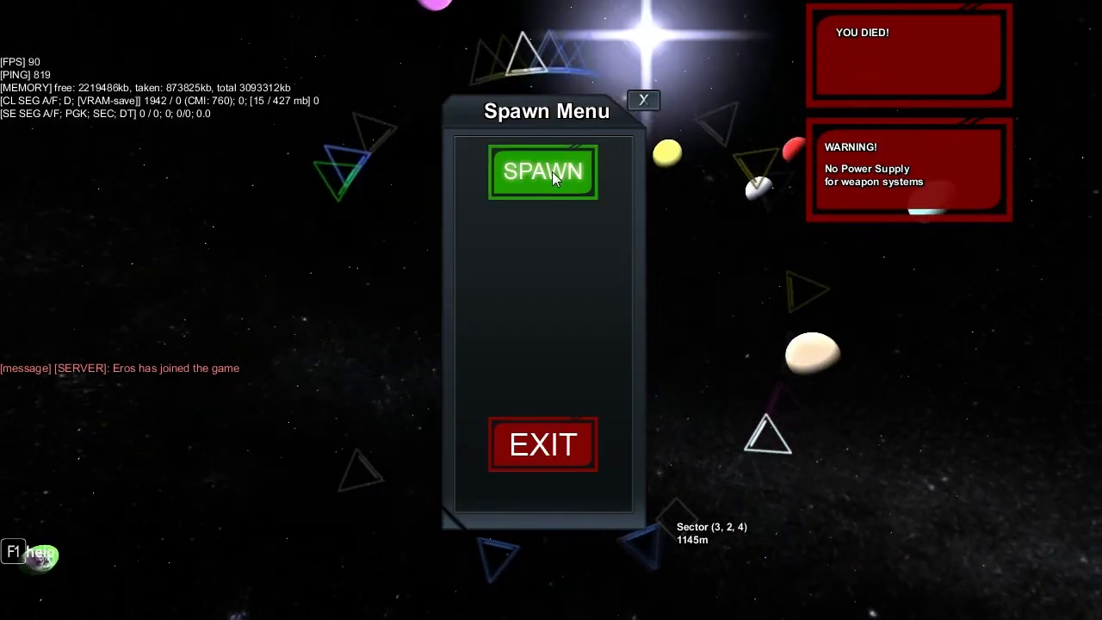
pyautogui.click(552, 171)
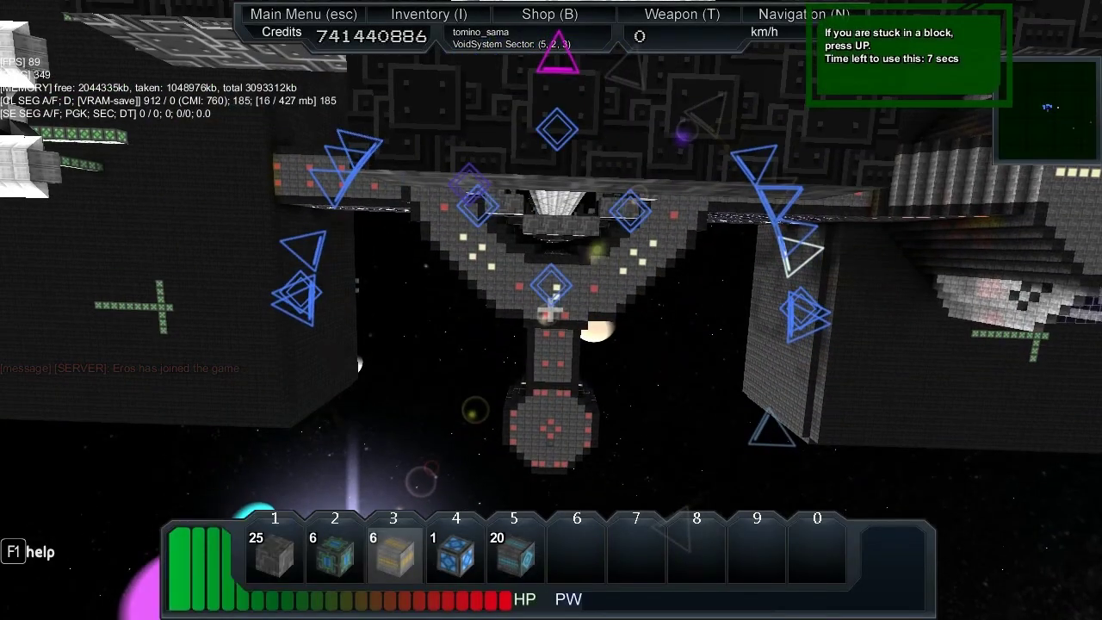
pyautogui.press('r')
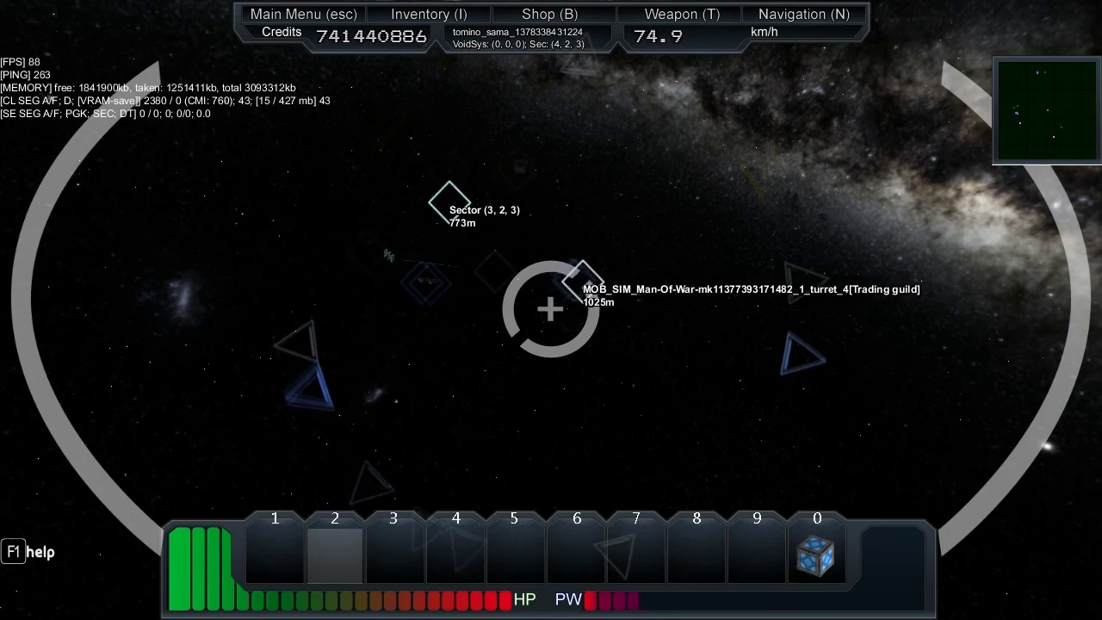
# Step: Check the player list while flying back toward the purple ship
pyautogui.press('Tab')
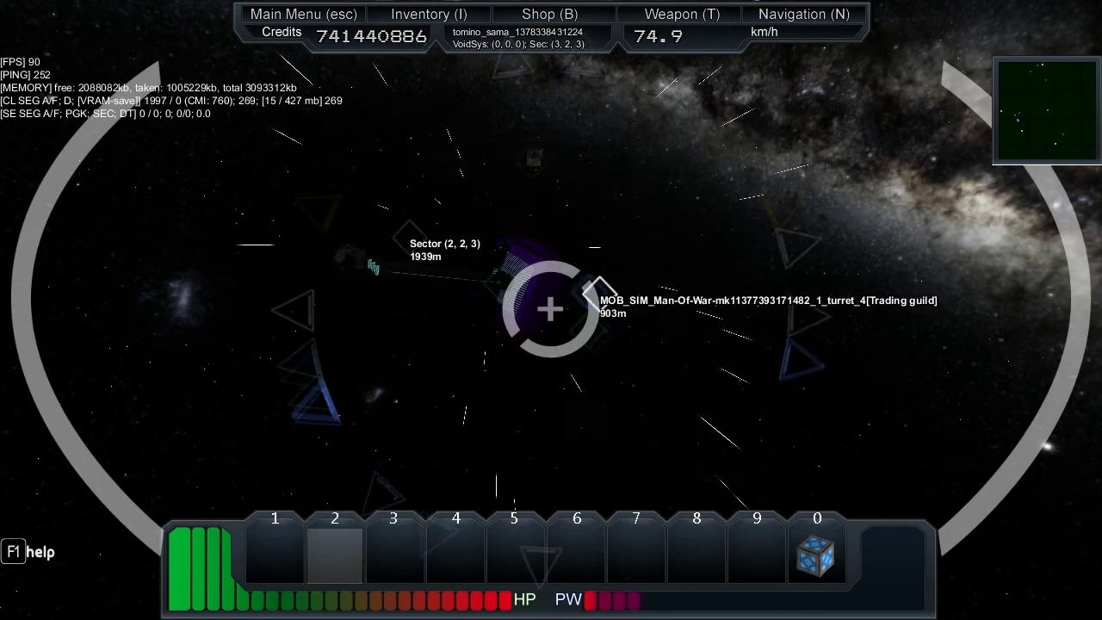